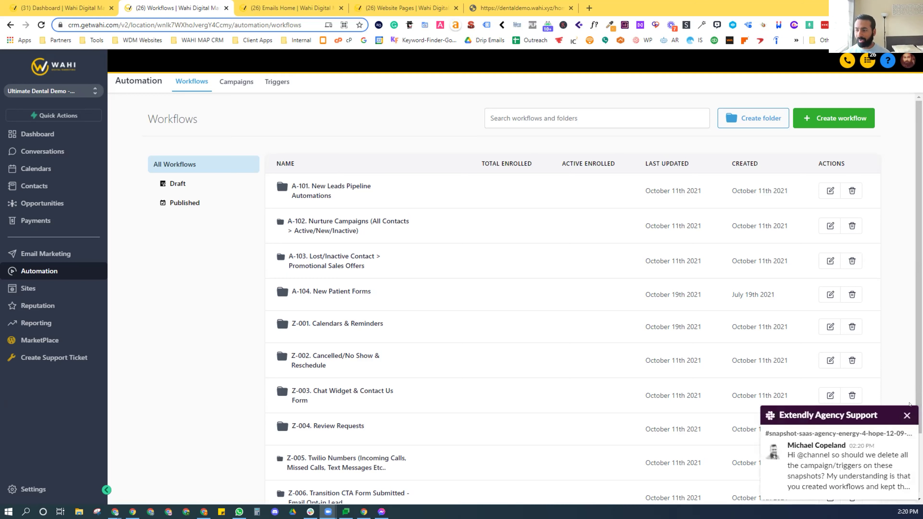
Dismiss the Extendly Agency Support notification and switch to the dentaldemo.wahi.xyz site.
{"action": "left_click", "coordinate": [905, 415]}
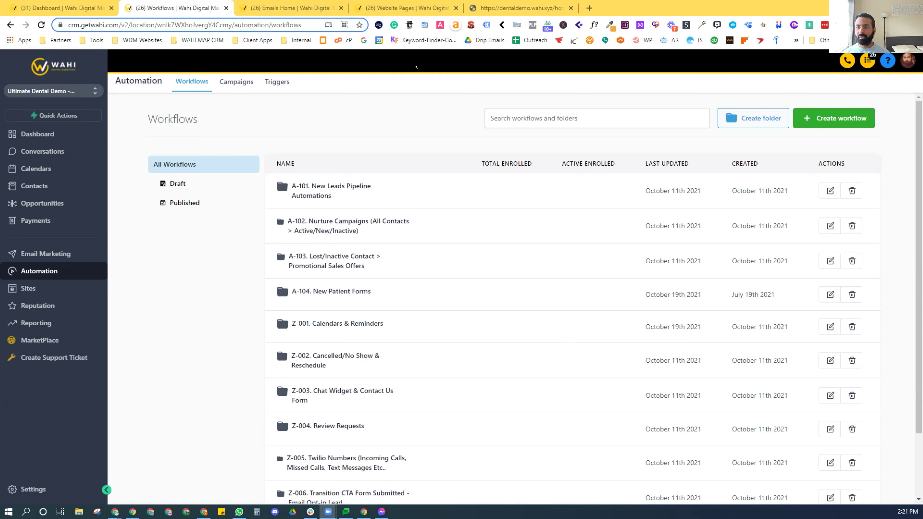
{"action": "left_click", "coordinate": [520, 8]}
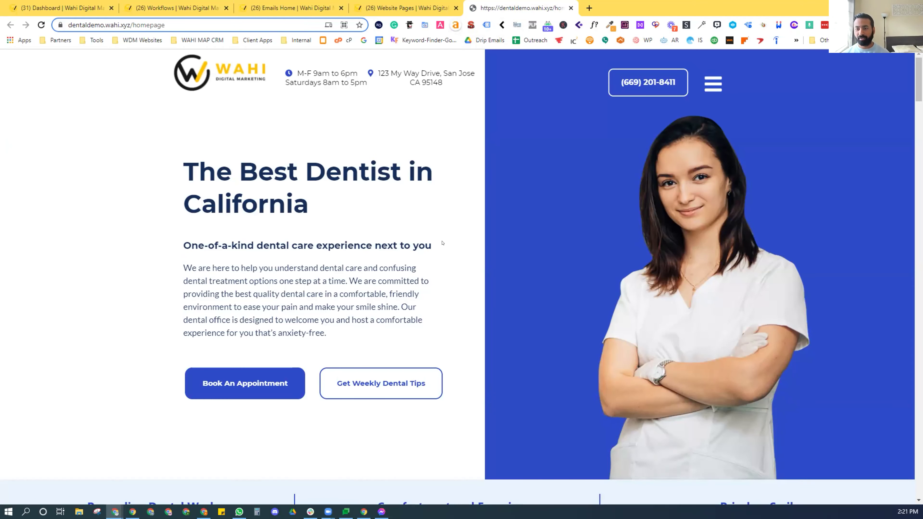
View the dental site's new-patient appointment calendar via Book An Appointment, then return to Workflows.
{"action": "scroll", "coordinate": [442, 243], "scroll_direction": "down", "scroll_amount": 1}
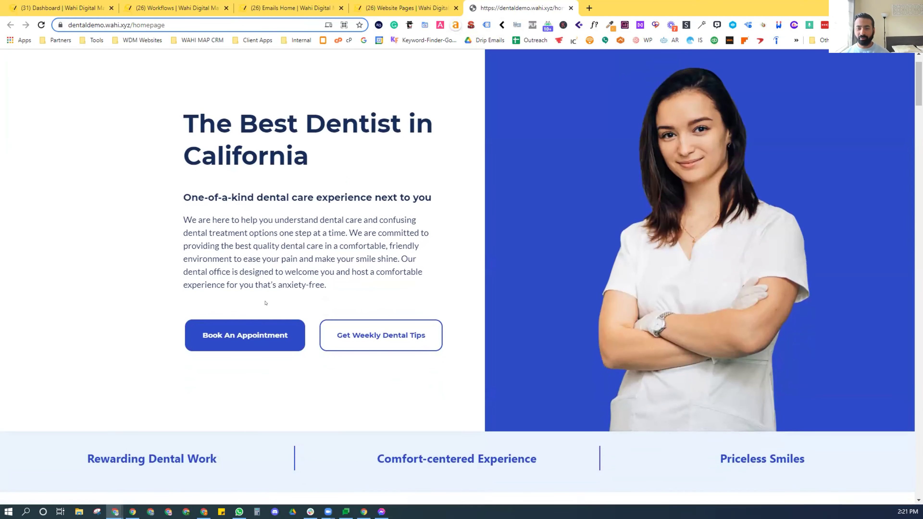
{"action": "left_click", "coordinate": [242, 335]}
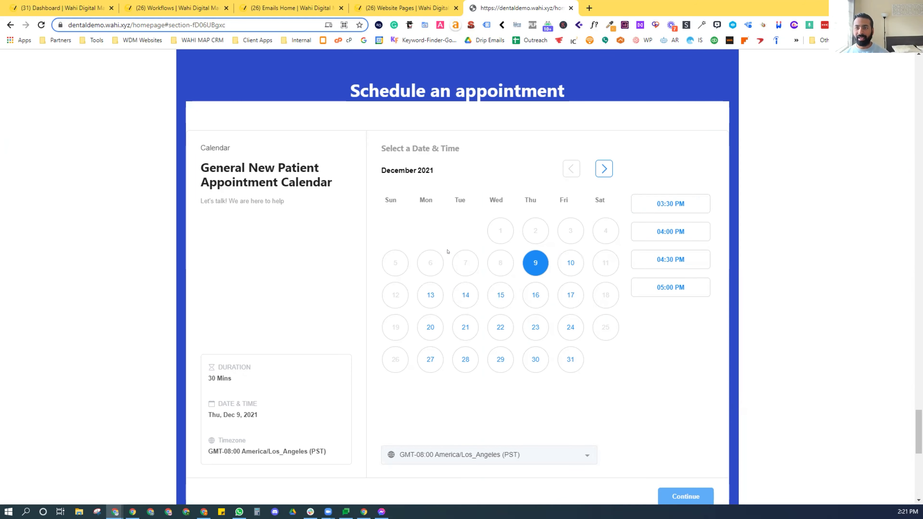
{"action": "left_click", "coordinate": [174, 8]}
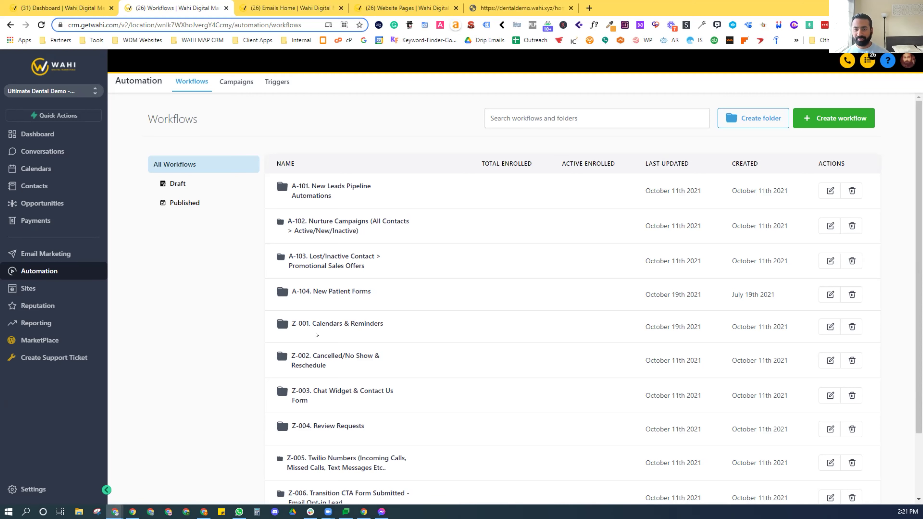
In the Z-001 folder, read through every action of the New Appointment Request only workflow, then go back.
{"action": "left_click", "coordinate": [313, 322]}
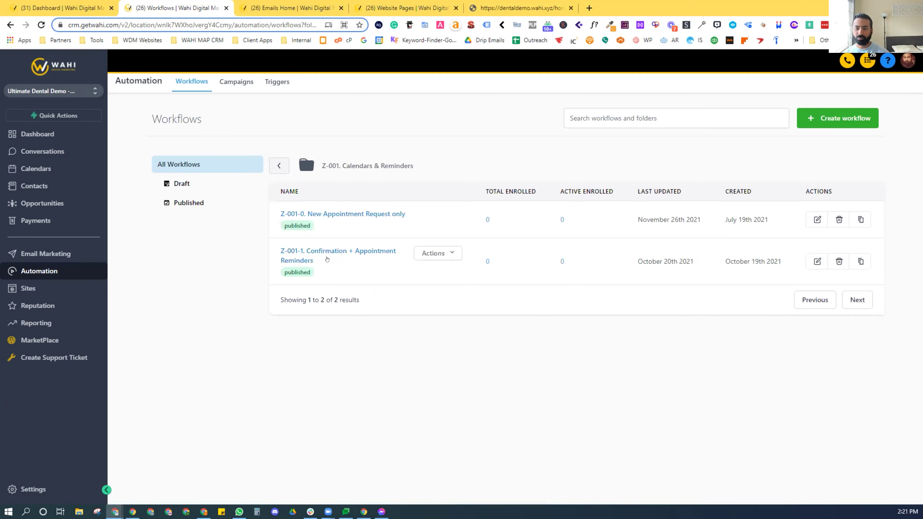
{"action": "left_click", "coordinate": [341, 214]}
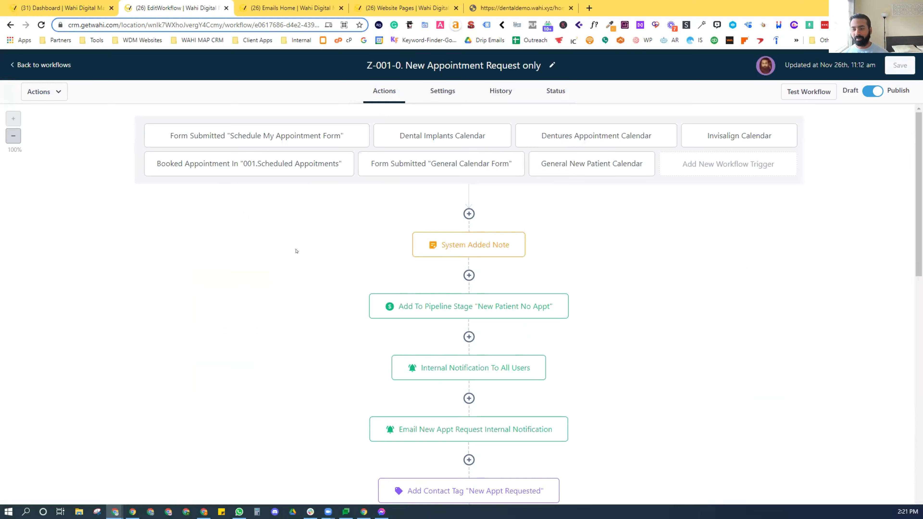
{"action": "scroll", "coordinate": [296, 250], "scroll_direction": "down", "scroll_amount": 1}
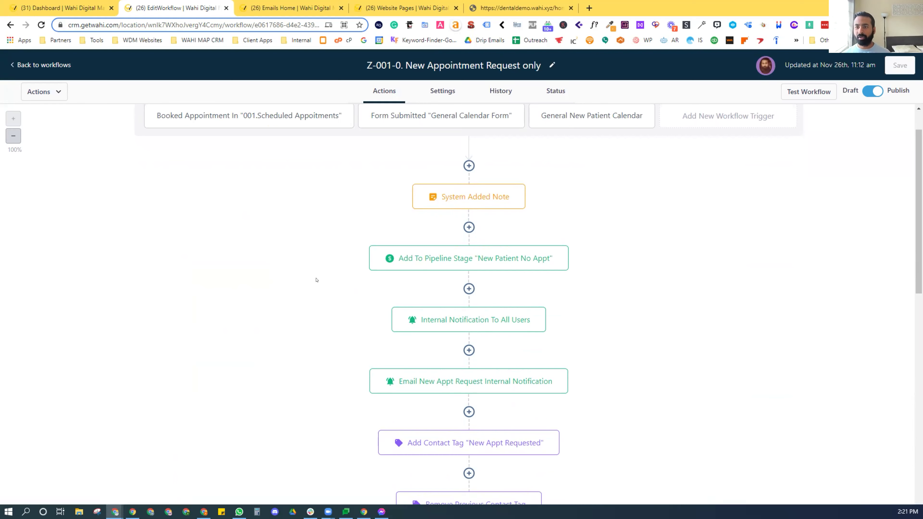
{"action": "scroll", "coordinate": [316, 280], "scroll_direction": "down", "scroll_amount": 1}
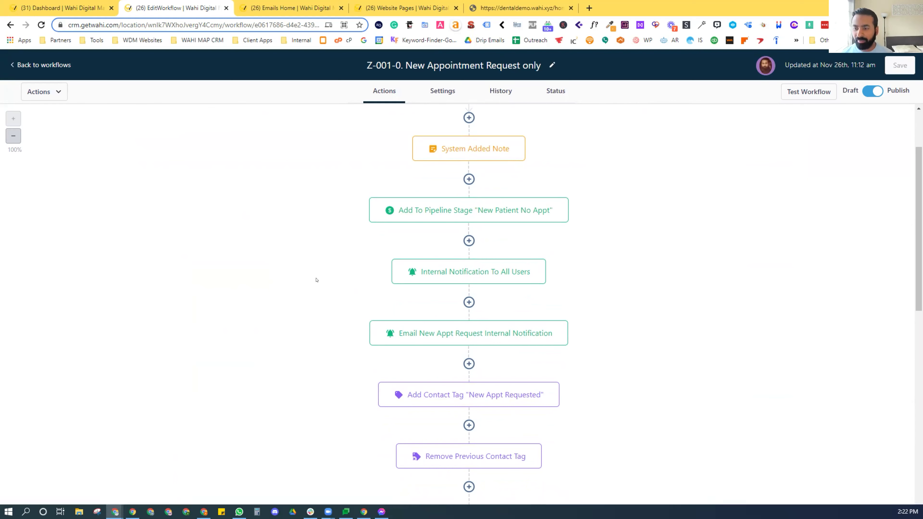
{"action": "scroll", "coordinate": [310, 280], "scroll_direction": "down", "scroll_amount": 3}
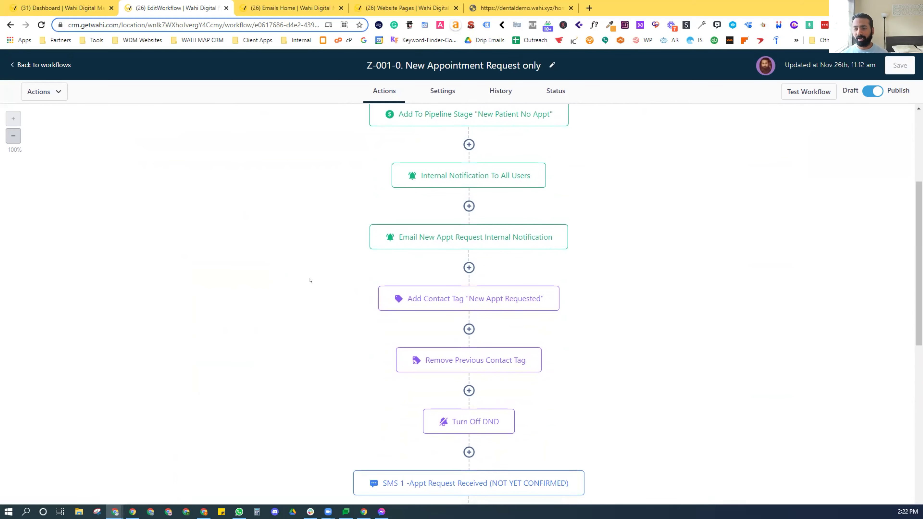
{"action": "scroll", "coordinate": [310, 280], "scroll_direction": "down", "scroll_amount": 6}
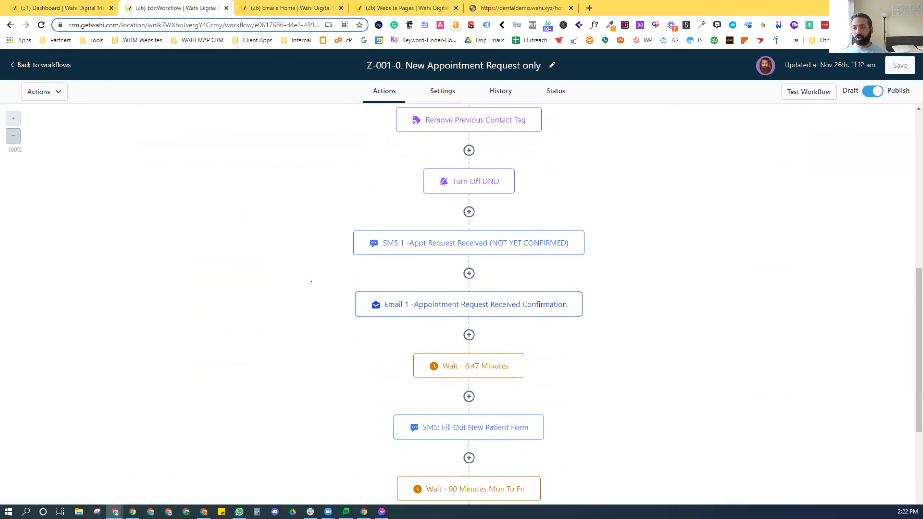
{"action": "scroll", "coordinate": [310, 280], "scroll_direction": "up", "scroll_amount": 3}
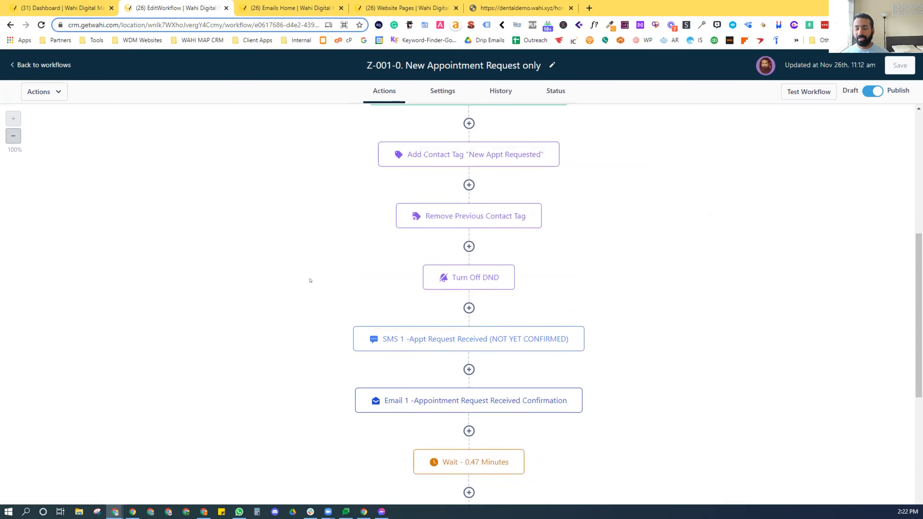
{"action": "scroll", "coordinate": [315, 304], "scroll_direction": "down", "scroll_amount": 4}
{"action": "scroll", "coordinate": [315, 304], "scroll_direction": "down", "scroll_amount": 4}
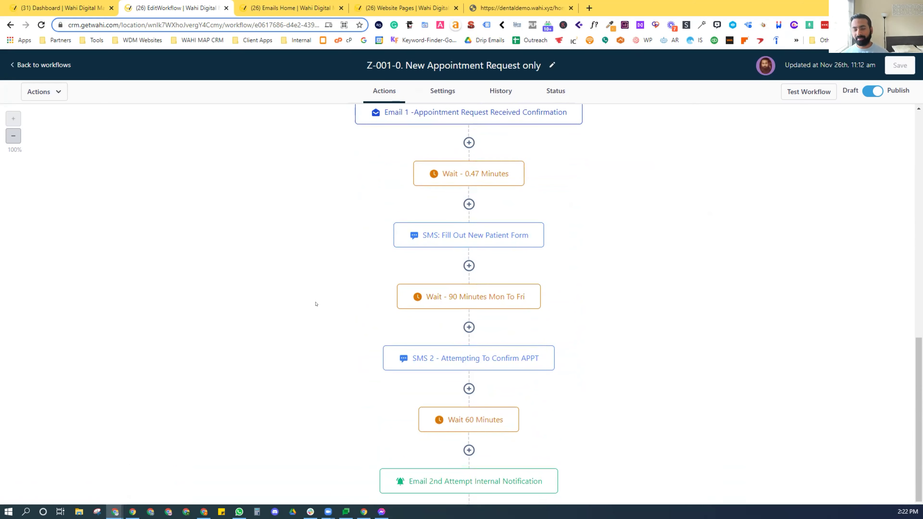
{"action": "scroll", "coordinate": [315, 304], "scroll_direction": "down", "scroll_amount": 4}
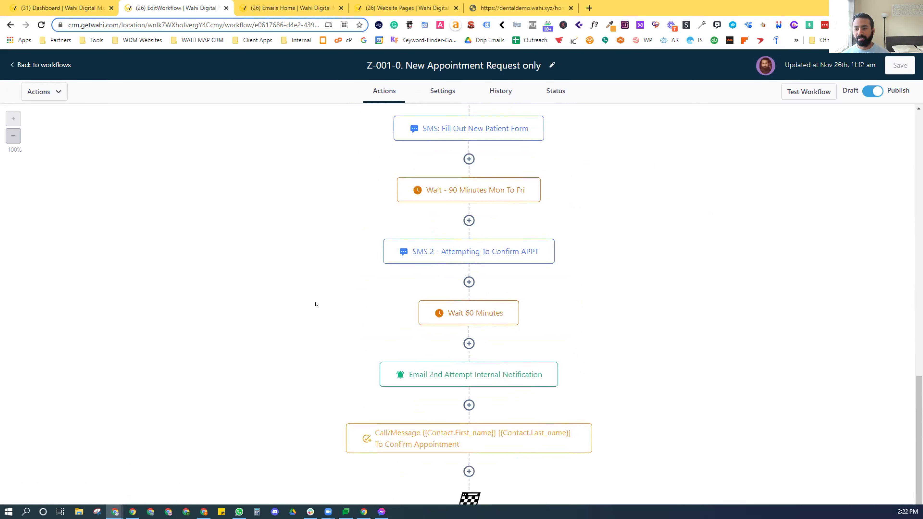
{"action": "scroll", "coordinate": [307, 295], "scroll_direction": "up", "scroll_amount": 7}
{"action": "scroll", "coordinate": [308, 298], "scroll_direction": "down", "scroll_amount": 3}
{"action": "scroll", "coordinate": [308, 297], "scroll_direction": "down", "scroll_amount": 4}
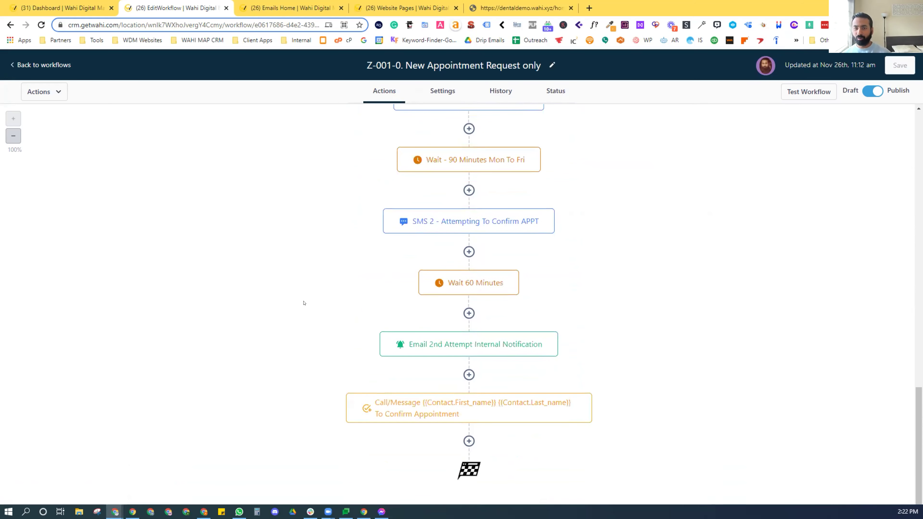
{"action": "left_click", "coordinate": [35, 64]}
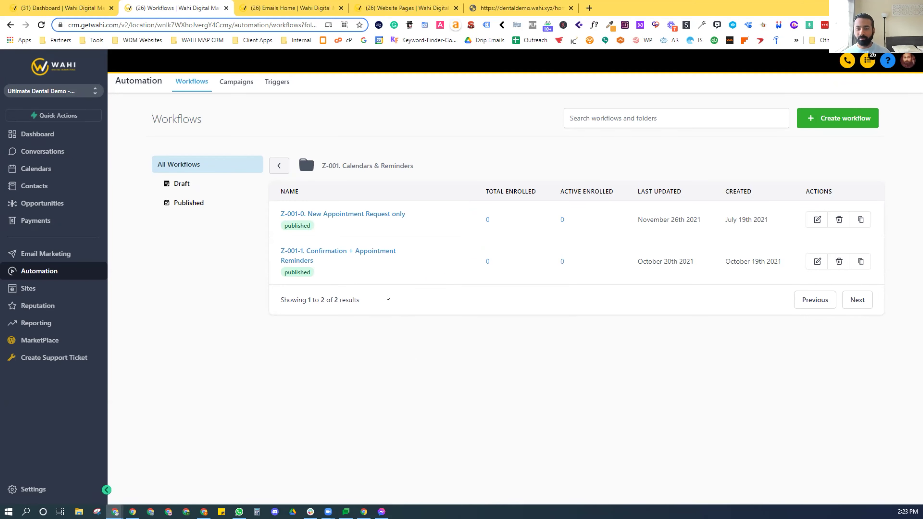
Read the Confirmation + Appointment Reminders workflow down to its finish flag, then leave it.
{"action": "left_click", "coordinate": [336, 250]}
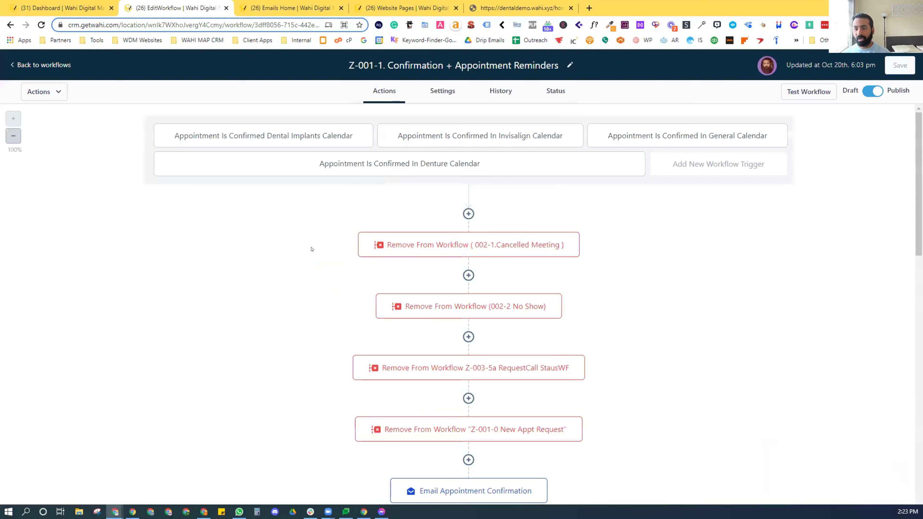
{"action": "scroll", "coordinate": [310, 253], "scroll_direction": "down", "scroll_amount": 8}
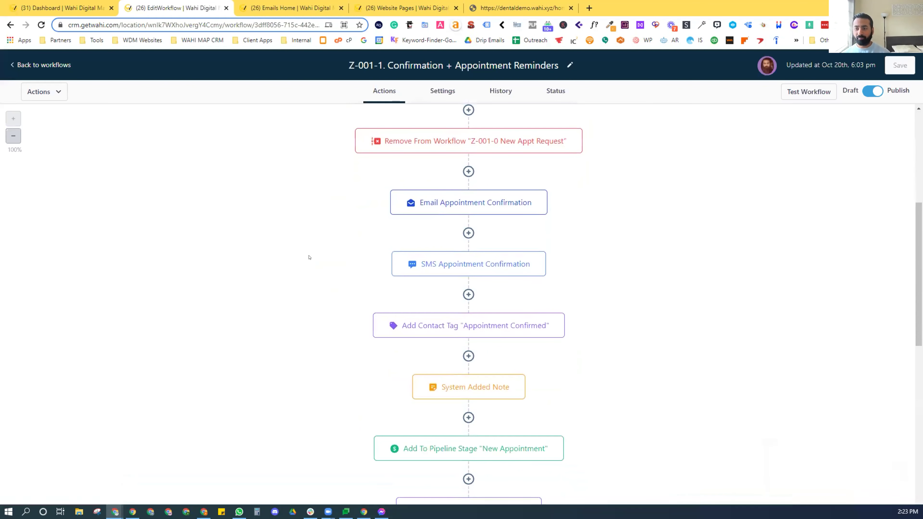
{"action": "scroll", "coordinate": [311, 257], "scroll_direction": "down", "scroll_amount": 7}
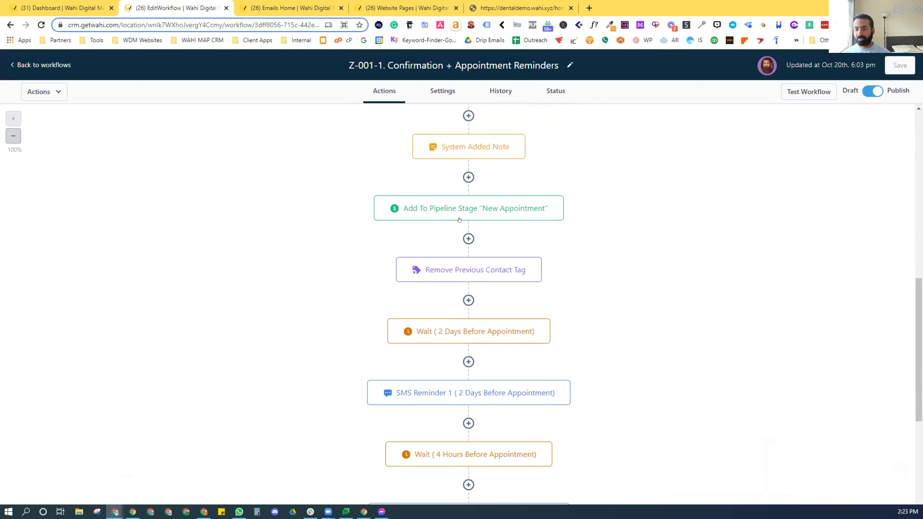
{"action": "scroll", "coordinate": [350, 281], "scroll_direction": "down", "scroll_amount": 4}
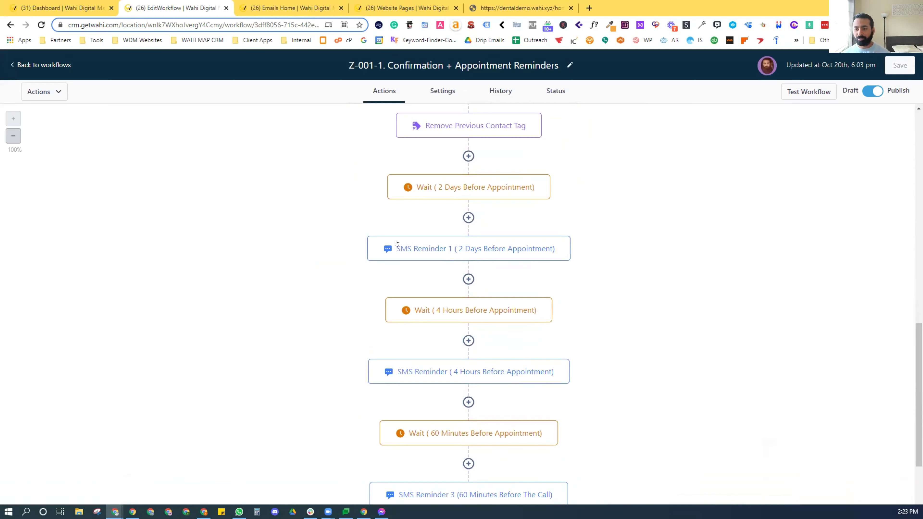
{"action": "scroll", "coordinate": [418, 198], "scroll_direction": "down", "scroll_amount": 3}
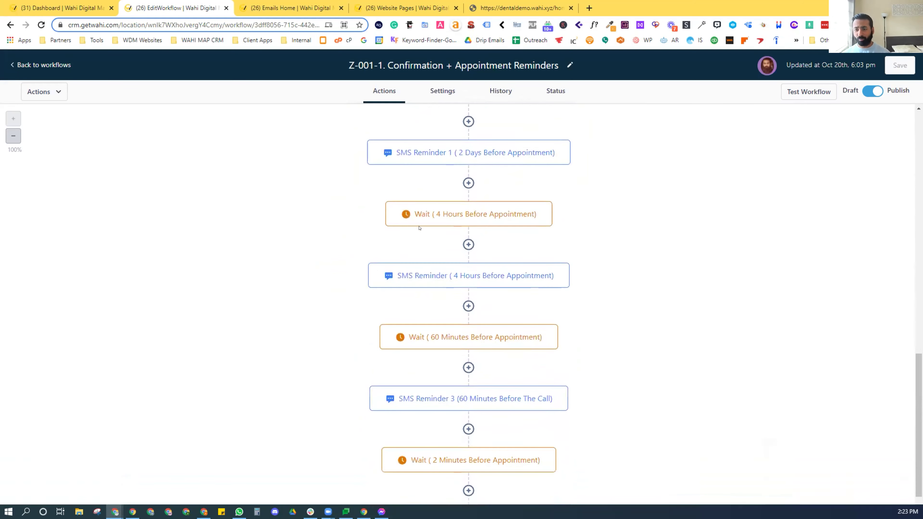
{"action": "scroll", "coordinate": [419, 228], "scroll_direction": "down", "scroll_amount": 1}
{"action": "scroll", "coordinate": [434, 264], "scroll_direction": "up", "scroll_amount": 5}
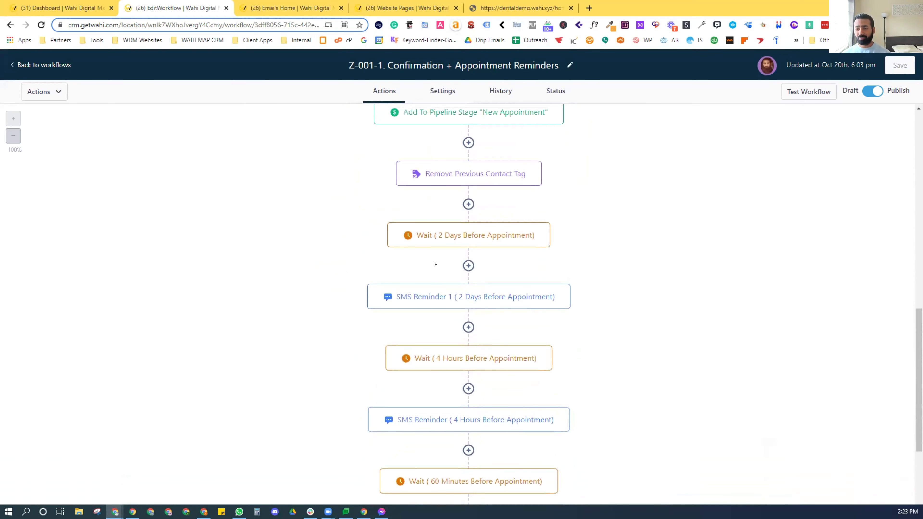
{"action": "scroll", "coordinate": [427, 296], "scroll_direction": "down", "scroll_amount": 3}
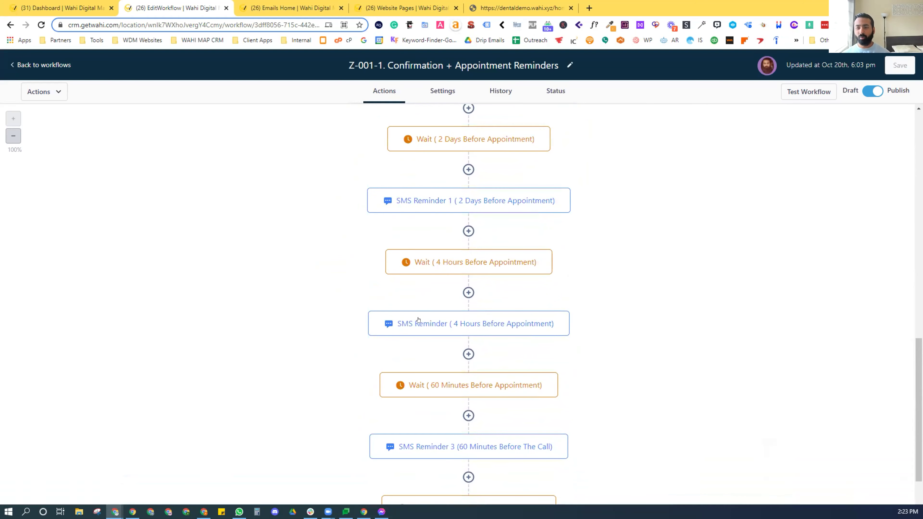
{"action": "scroll", "coordinate": [412, 327], "scroll_direction": "down", "scroll_amount": 4}
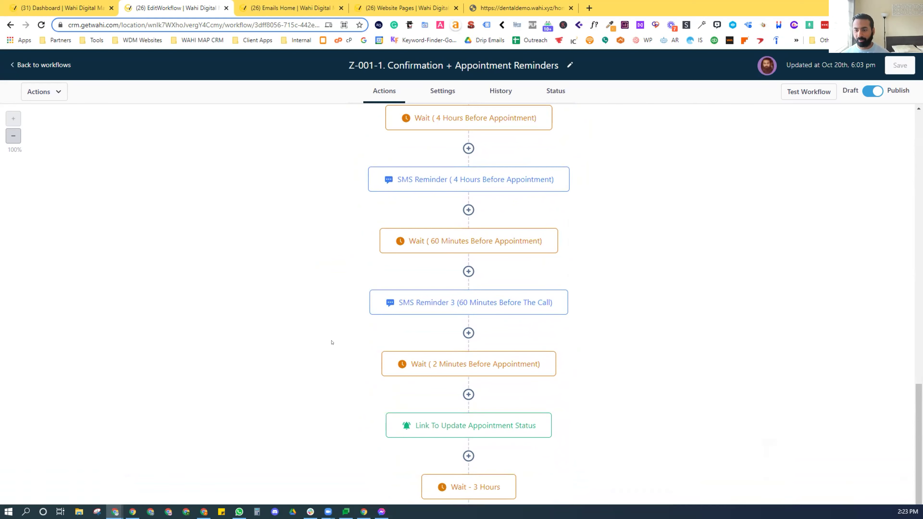
{"action": "scroll", "coordinate": [331, 342], "scroll_direction": "down", "scroll_amount": 2}
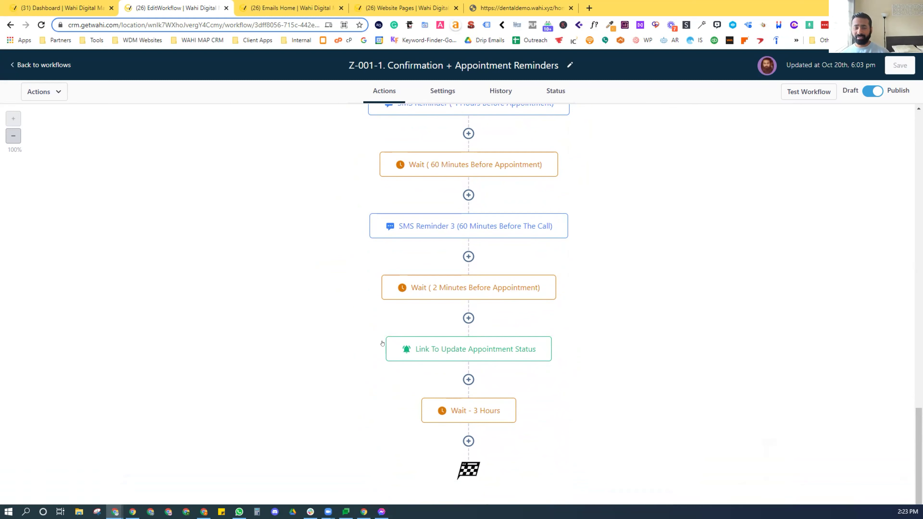
{"action": "left_click", "coordinate": [56, 66]}
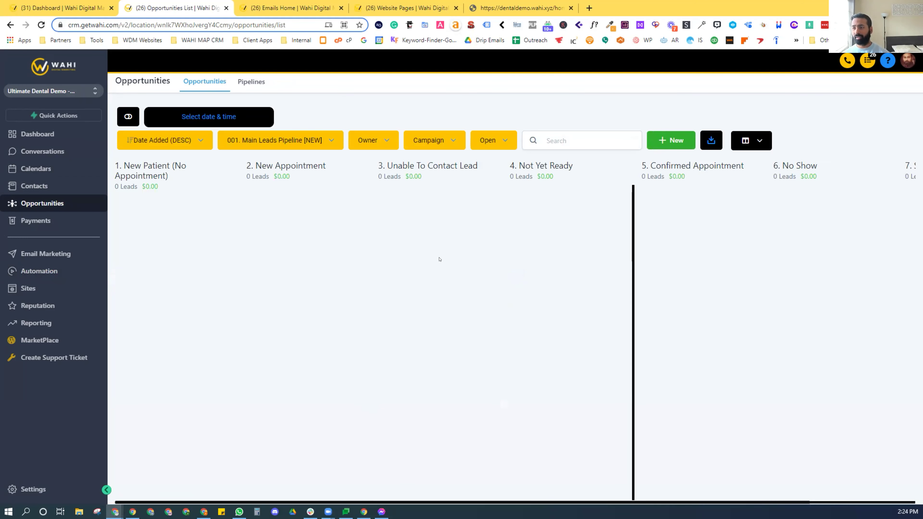
Scroll across all stages of the 001. Main Leads Pipeline [NEW], then go to Automation workflows.
{"action": "scroll", "coordinate": [243, 248], "scroll_direction": "right", "scroll_amount": 3}
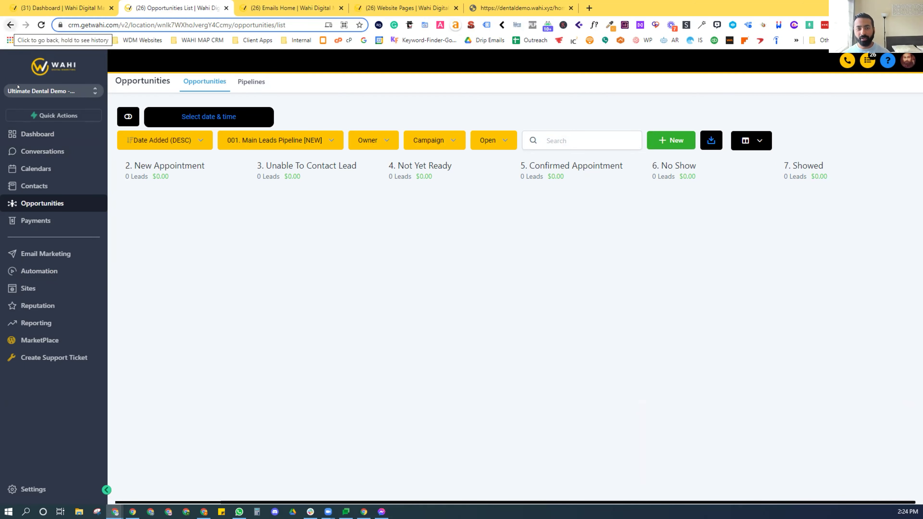
{"action": "left_click", "coordinate": [39, 271]}
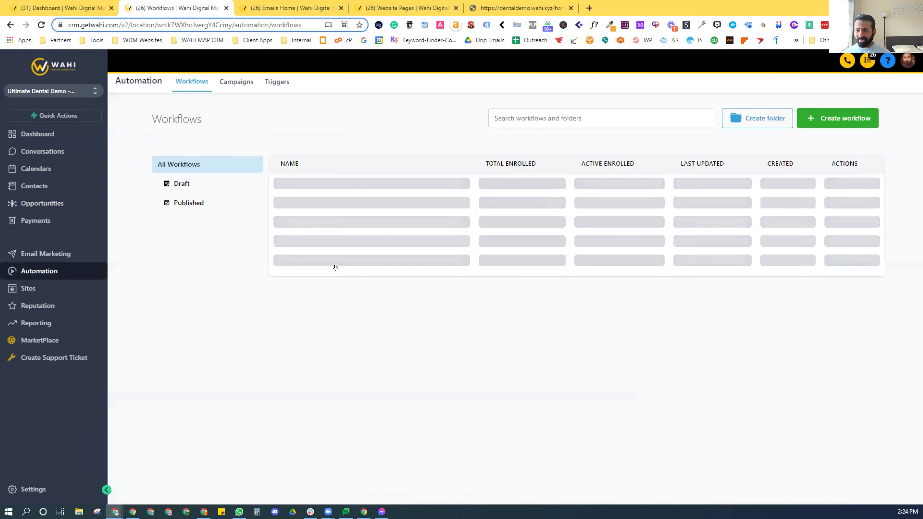
Look inside the Z-005 Twilio Numbers folder, then page the workflow list to folders 11–17.
{"action": "scroll", "coordinate": [341, 358], "scroll_direction": "down", "scroll_amount": 2}
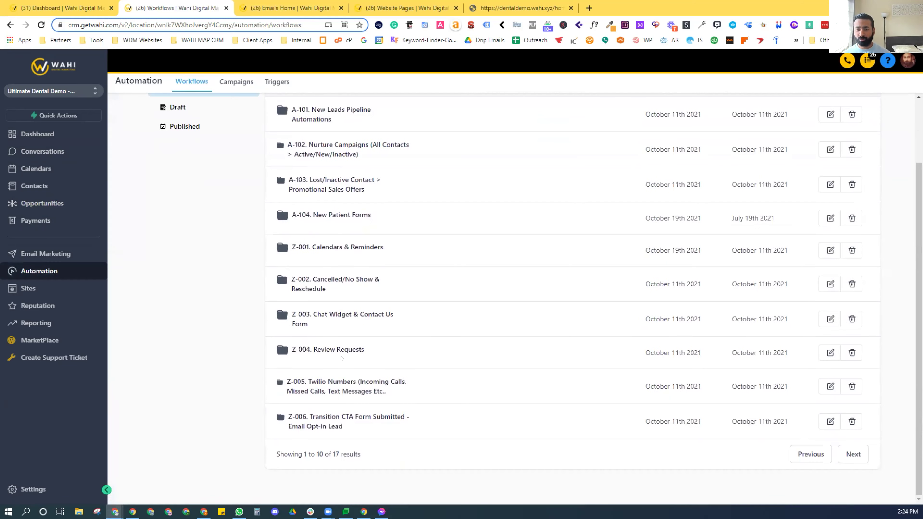
{"action": "left_click", "coordinate": [327, 386]}
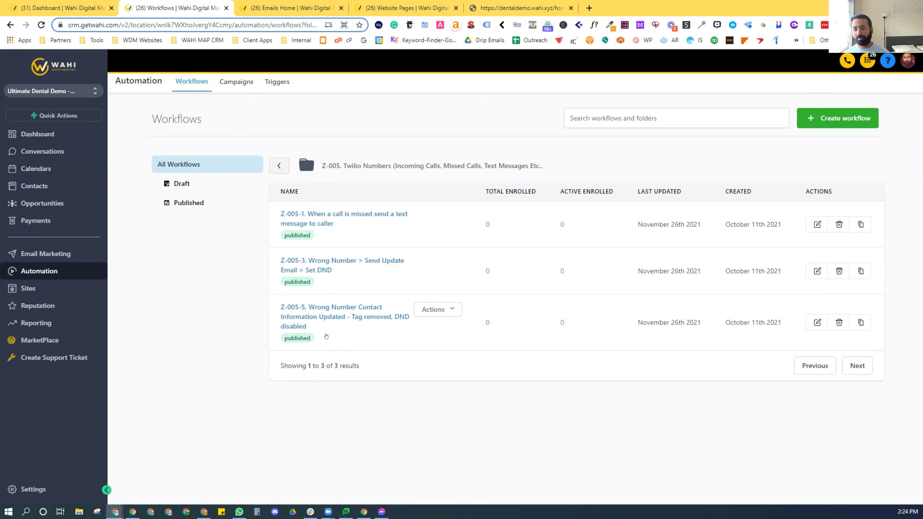
{"action": "left_click", "coordinate": [279, 166]}
{"action": "scroll", "coordinate": [548, 435], "scroll_direction": "down", "scroll_amount": 2}
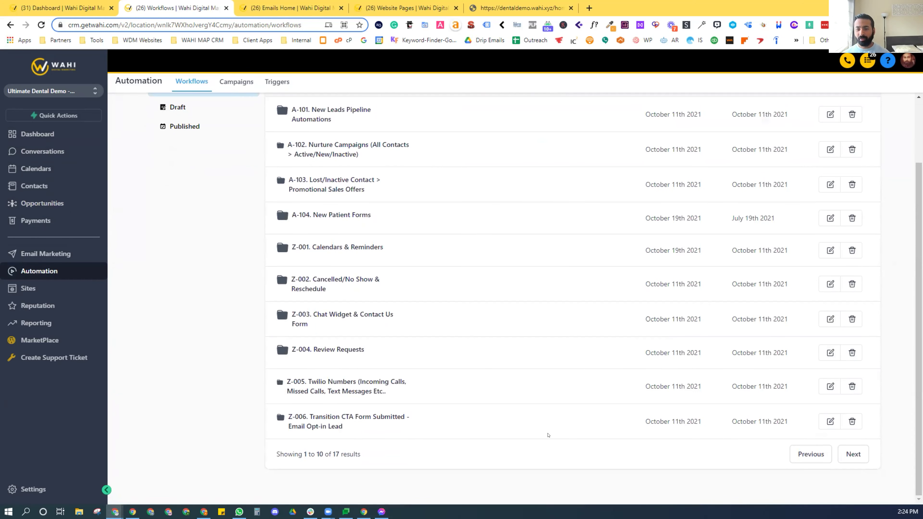
{"action": "left_click", "coordinate": [853, 454]}
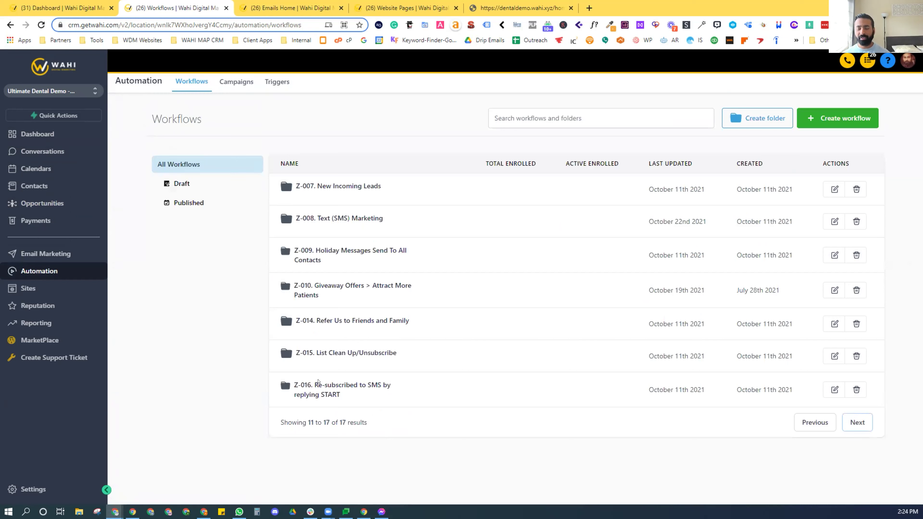